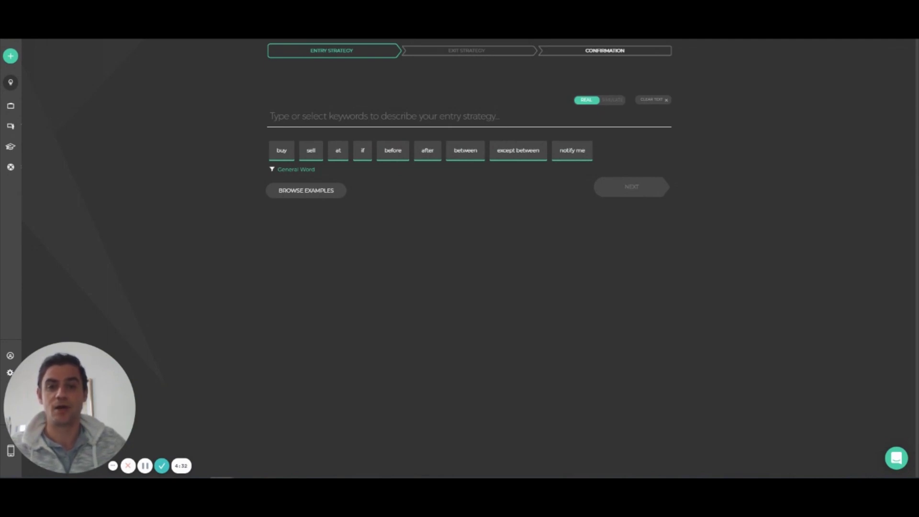
Enter the rule 'Buy 100 AAPL if AAPL 1-hour ATR is higher by more than 10% from AAPL 14-day ATR'
left_click(400, 113)
type("AAPL 14 day ATR")
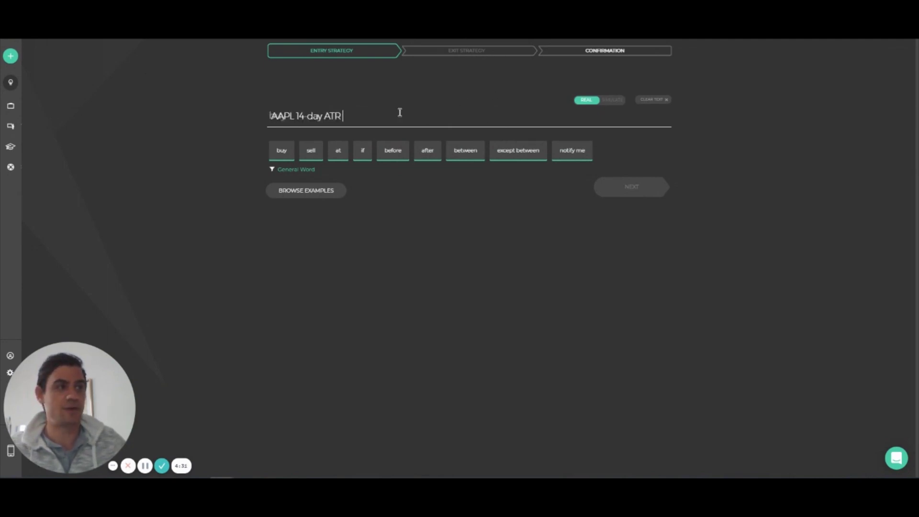
type("Buy 100 AAPL if AAPL 1-hour ATR is higher by more than 10% from AAPL 14-day ATR")
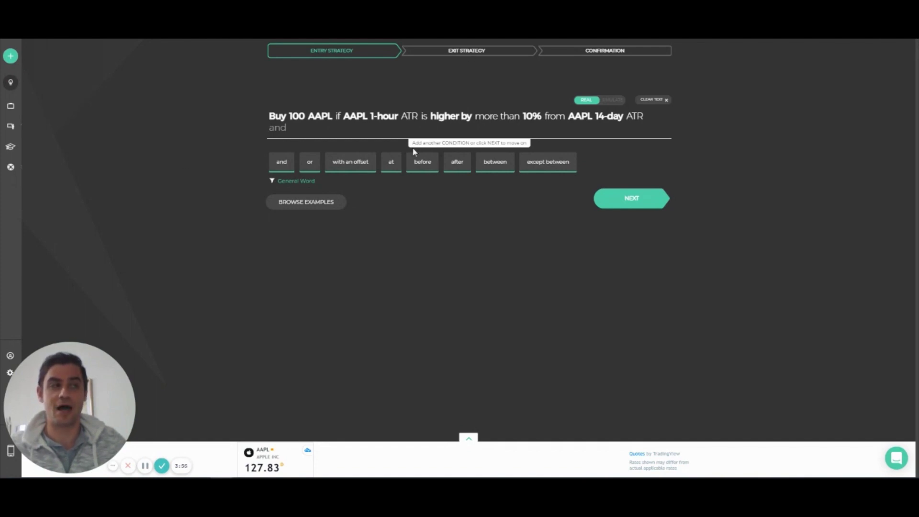
Append the 09:30–10:30 AM US Eastern Time exception, then erase the ATR rule back to just 'buy'
left_click(342, 129)
type("except between 09:30 and 10:30 AM US EASTERN TIME")
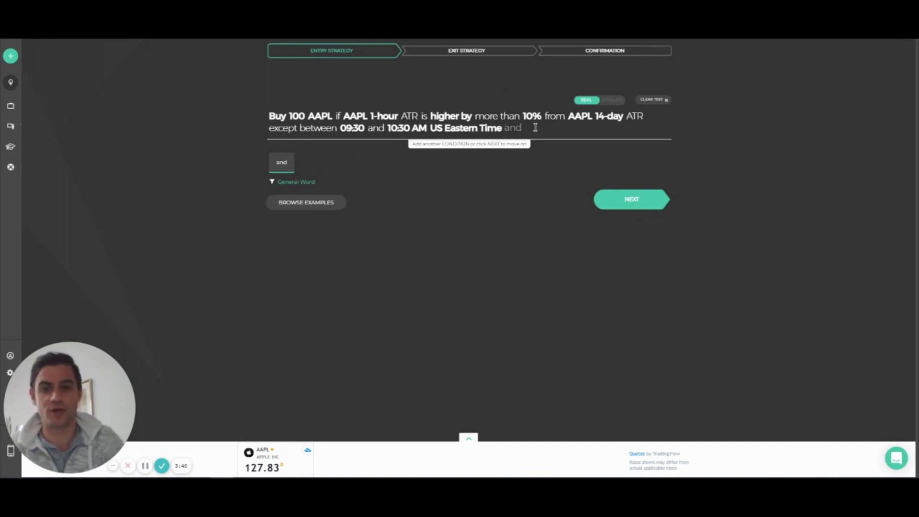
key("BackSpace")
key("BackSpace")
key("BackSpace")
key("BackSpace")
key("BackSpace")
key("BackSpace")
key("BackSpace")
key("BackSpace")
key("BackSpace")
key("BackSpace")
key("BackSpace")
key("BackSpace")
key("BackSpace")
key("BackSpace")
key("BackSpace")
key("BackSpace")
key("BackSpace")
key("BackSpace")
key("BackSpace")
key("BackSpace")
key("BackSpace")
key("BackSpace")
key("BackSpace")
key("BackSpace")
key("BackSpace")
key("BackSpace")
key("BackSpace")
key("BackSpace")
key("BackSpace")
key("BackSpace")
key("BackSpace")
key("BackSpace")
key("BackSpace")
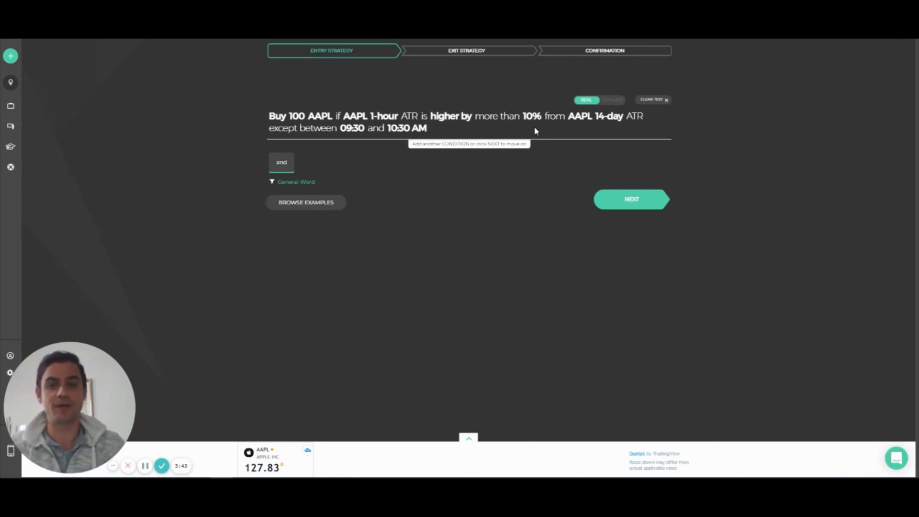
key("BackSpace")
key("BackSpace")
key("BackSpace")
key("BackSpace")
key("BackSpace")
key("BackSpace")
key("BackSpace")
key("BackSpace")
key("BackSpace")
key("BackSpace")
key("BackSpace")
key("BackSpace")
key("BackSpace")
key("BackSpace")
key("BackSpace")
key("BackSpace")
key("BackSpace")
key("BackSpace")
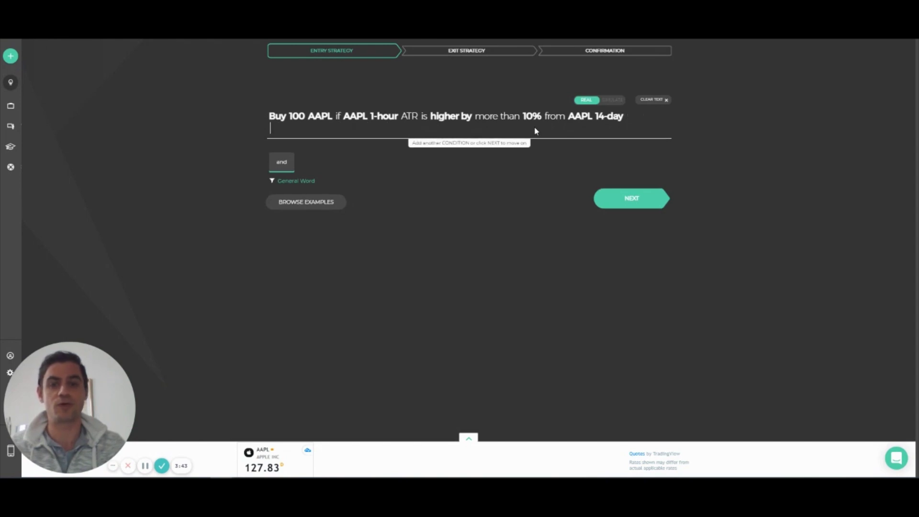
key("BackSpace")
key("BackSpace")
key("BackSpace")
key("BackSpace")
key("BackSpace")
key("BackSpace")
key("BackSpace")
key("BackSpace")
key("BackSpace")
key("BackSpace")
key("BackSpace")
key("BackSpace")
key("BackSpace")
key("BackSpace")
key("BackSpace")
key("BackSpace")
key("BackSpace")
key("BackSpace")
key("BackSpace")
key("BackSpace")
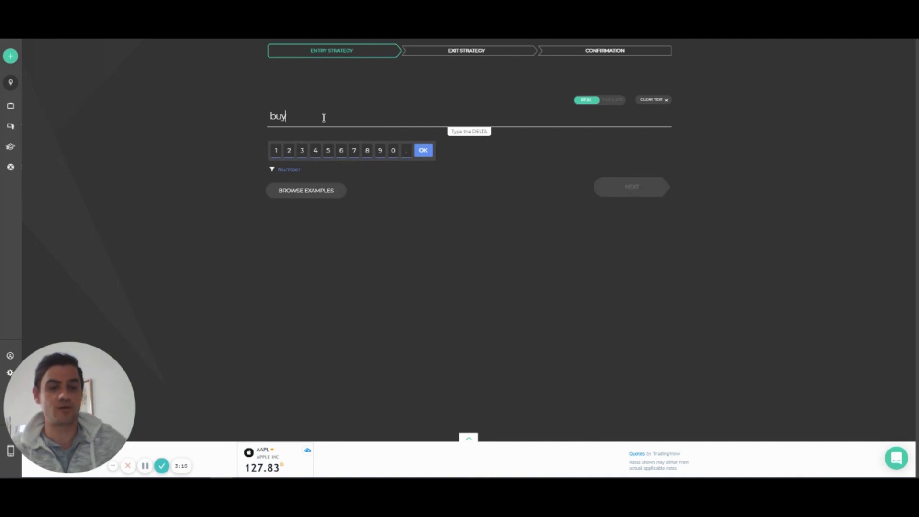
Swap 'buy' for a 'Notify me if' AAPL ATR alert rule, then delete it entirely
key("BackSpace")
key("BackSpace")
key("BackSpace")
type("Notify me If AAPL")
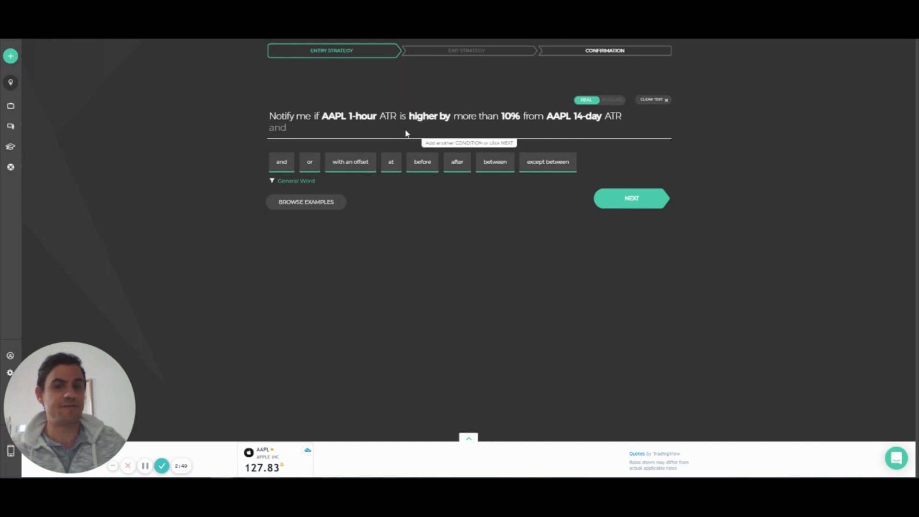
key("BackSpace")
key("BackSpace")
key("BackSpace")
key("BackSpace")
key("BackSpace")
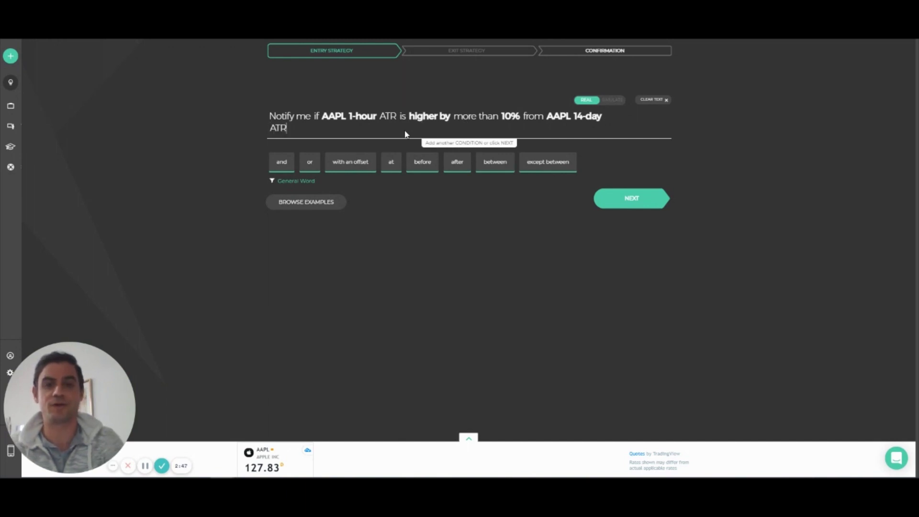
key("BackSpace")
key("BackSpace")
key("BackSpace")
key("BackSpace")
key("BackSpace")
key("BackSpace")
key("BackSpace")
key("BackSpace")
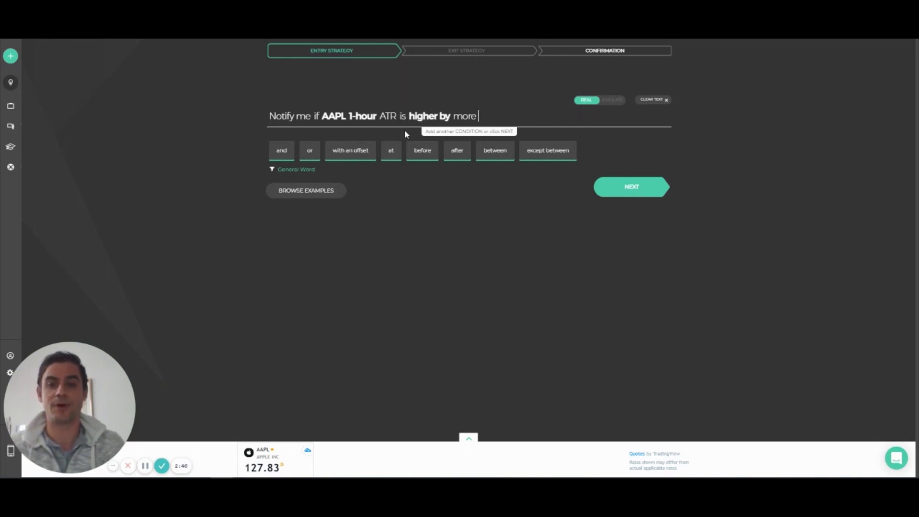
key("BackSpace")
key("BackSpace")
key("BackSpace")
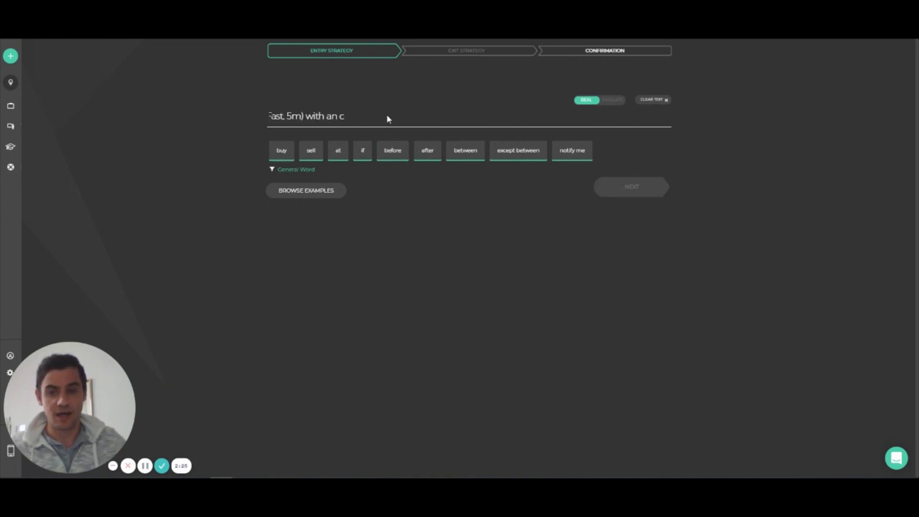
Enter the rule buying 10,000 GBP/USD when Stoch is below 15 at offsets 2, 1 and current bar
type("If the GBP/USD Stoch(14, 3, Fast, 5m) with an offset of 2 bars is below 15 and GBP/USD Stoch(14, 3, Fast, 5m) with an offset of 1 bars is below 15 and GBP/USD Stoch(14, 3, Fast, 5m) is below 15 buy 10,000 GBP/USD")
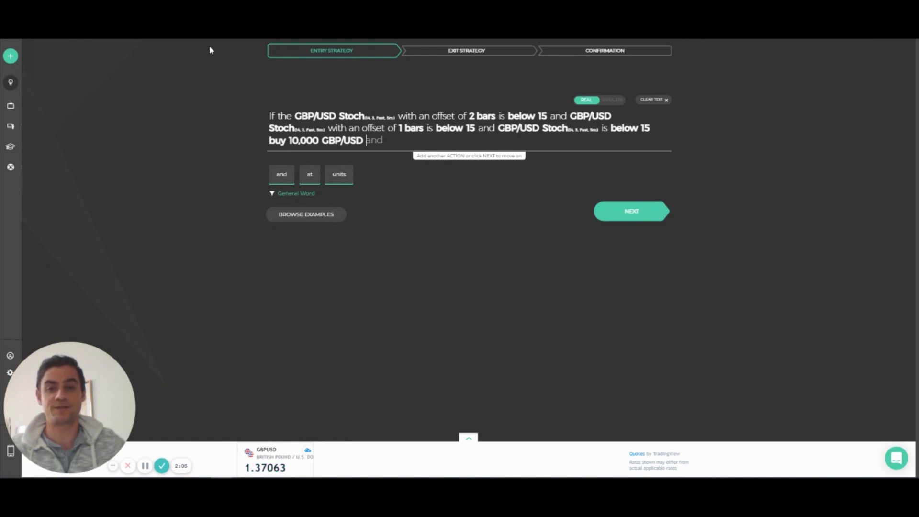
key("ctrl+Tab")
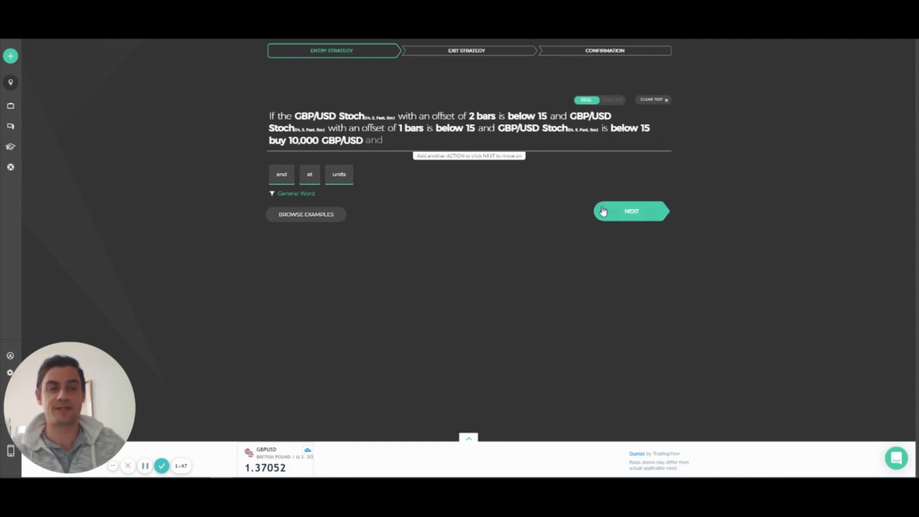
Set the exit to close when GBP/USD profit per unit exceeds 24 pips or loss reaches 18 pips
key("Return")
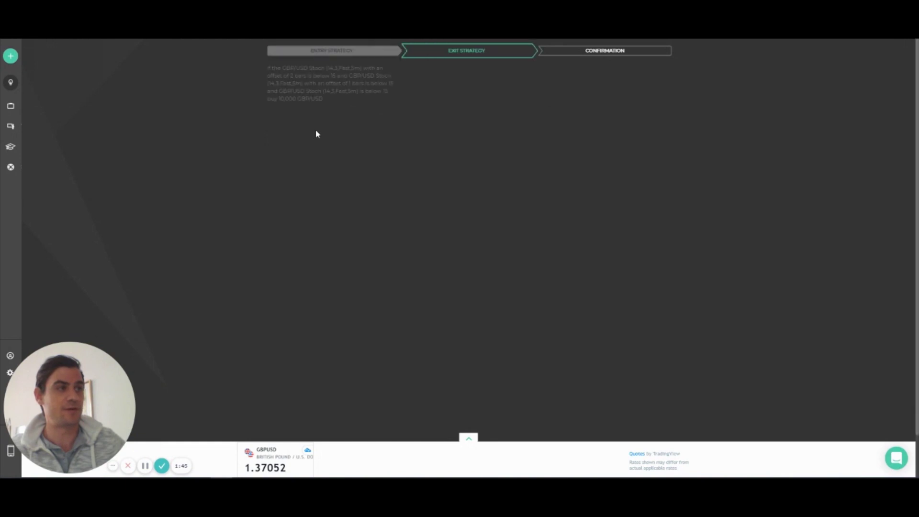
type("close position if profit per unit of GBP/USD is above 24 pips or loss per unit of GBP/USD is at 18 pips")
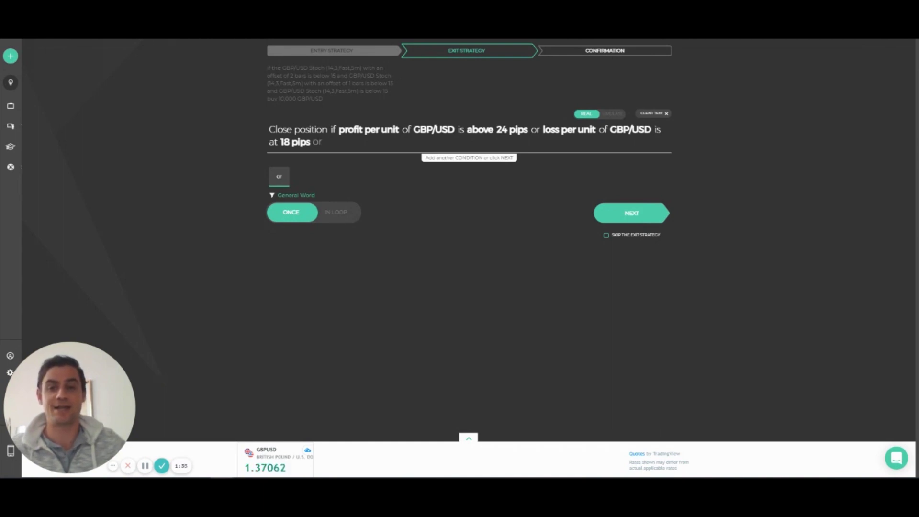
left_click(623, 217)
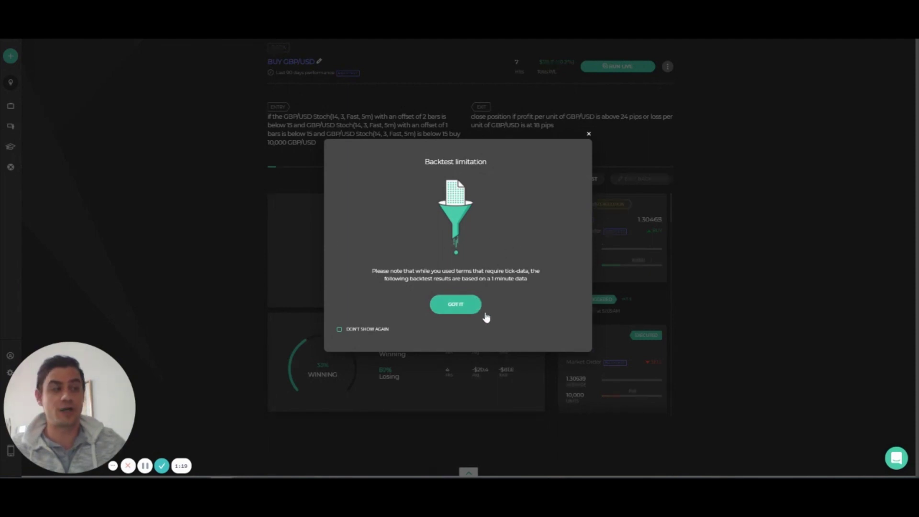
Dismiss the 1-minute-data backtest limitation notice so the GBP/USD backtest runs
left_click(455, 304)
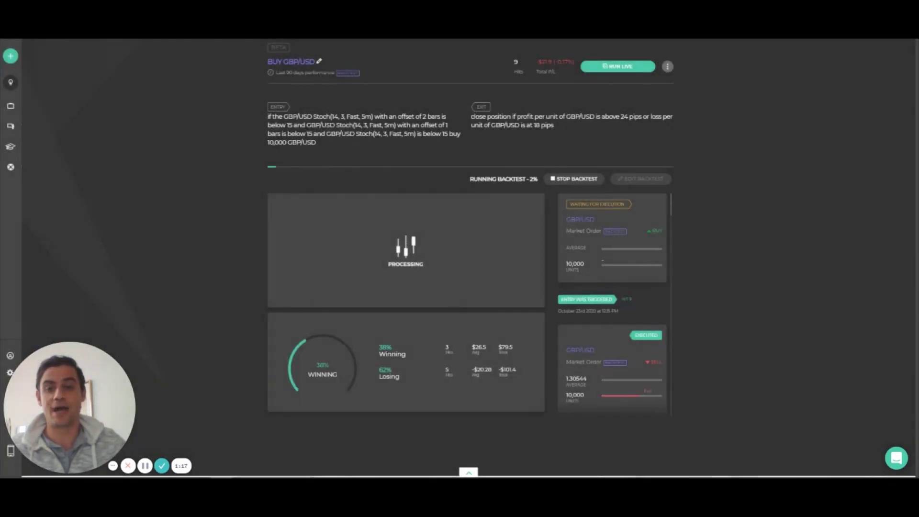